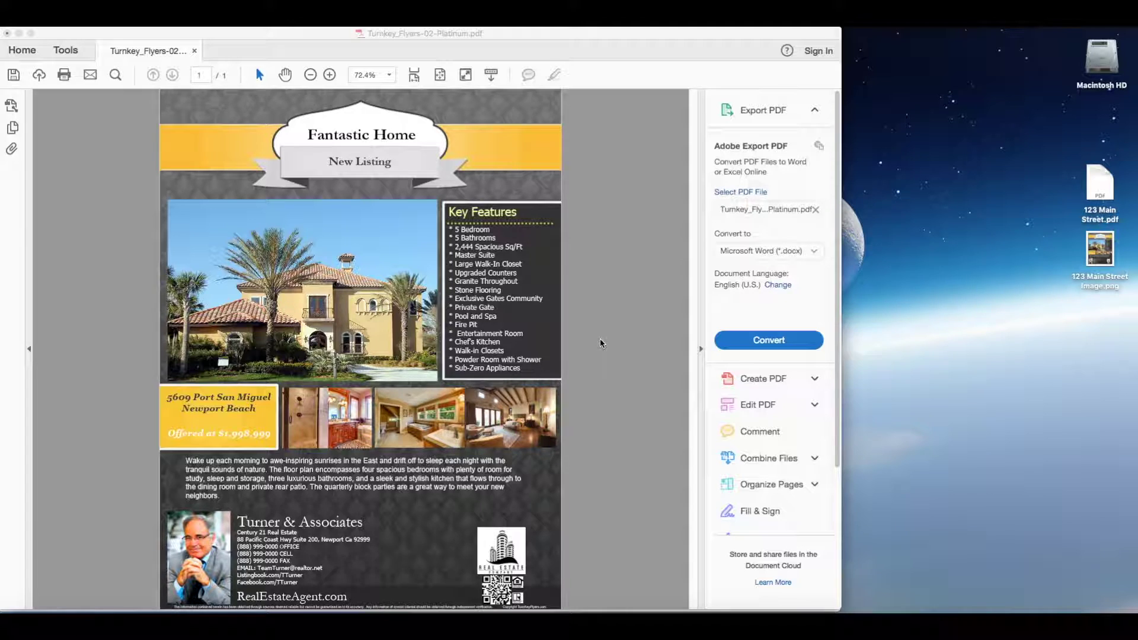
# Move the flyer PDF aside, read through the How to email your flyer article, and reposition the flyer image
pyautogui.click(587, 271)
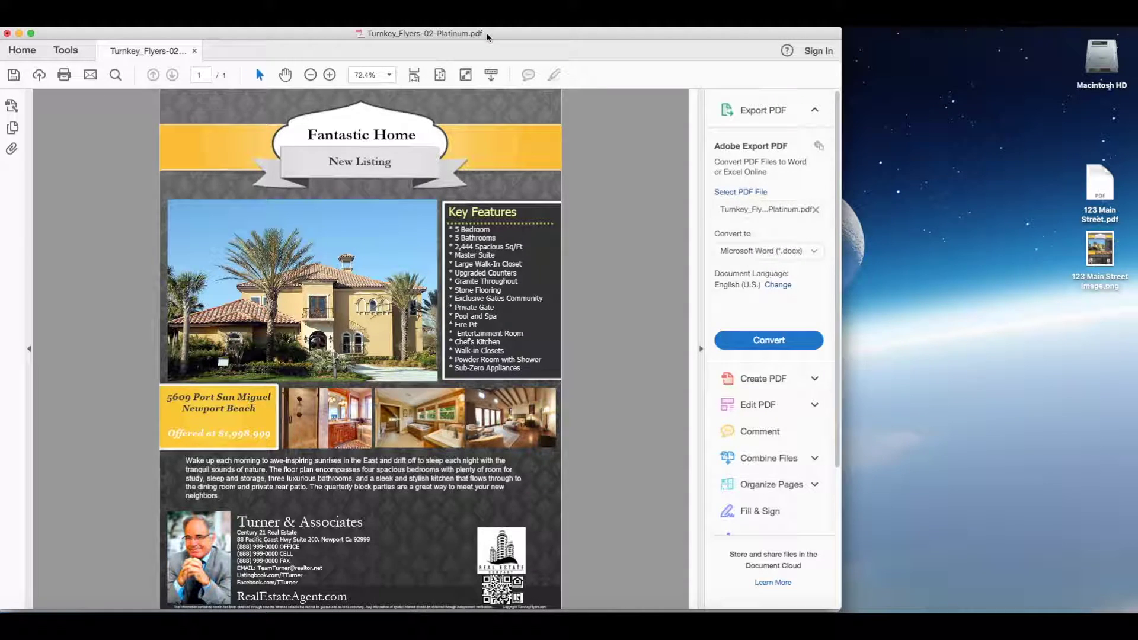
pyautogui.moveTo(487, 36); pyautogui.dragTo(501, 95)
pyautogui.click(514, 41)
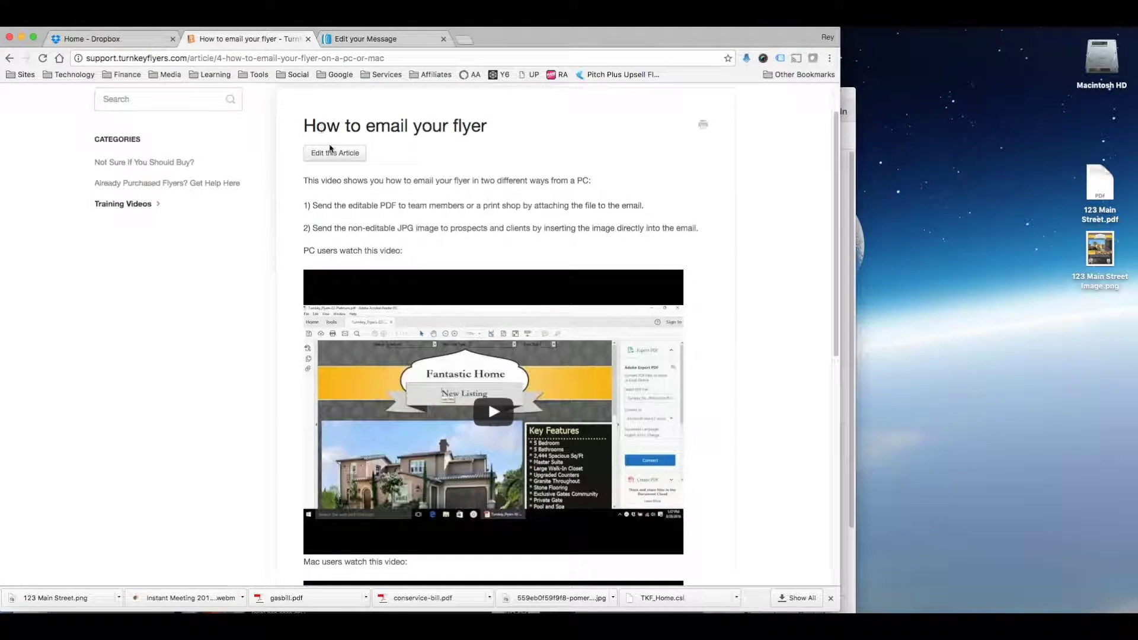
pyautogui.scroll(2, 389, 208)
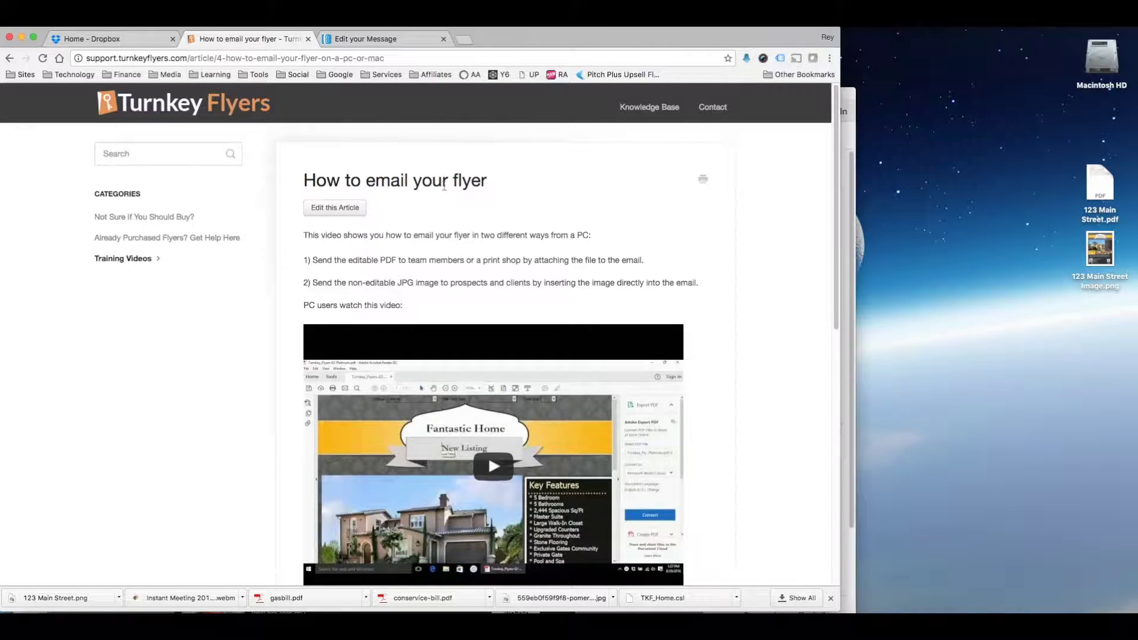
pyautogui.scroll(-1, 549, 283)
pyautogui.scroll(-6, 549, 284)
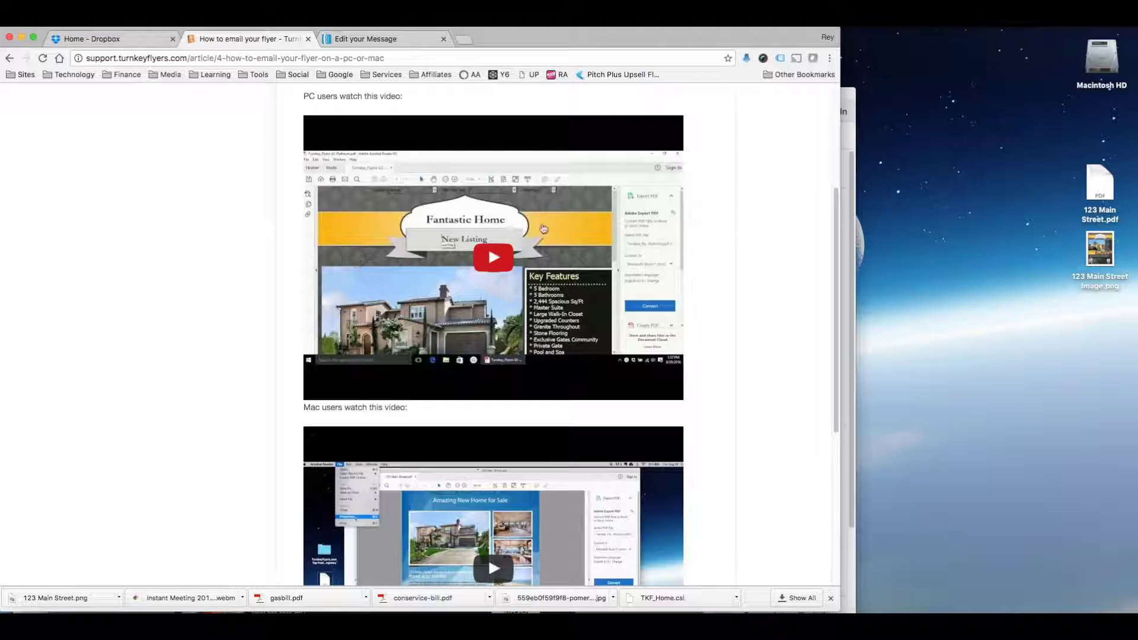
pyautogui.scroll(-4, 549, 368)
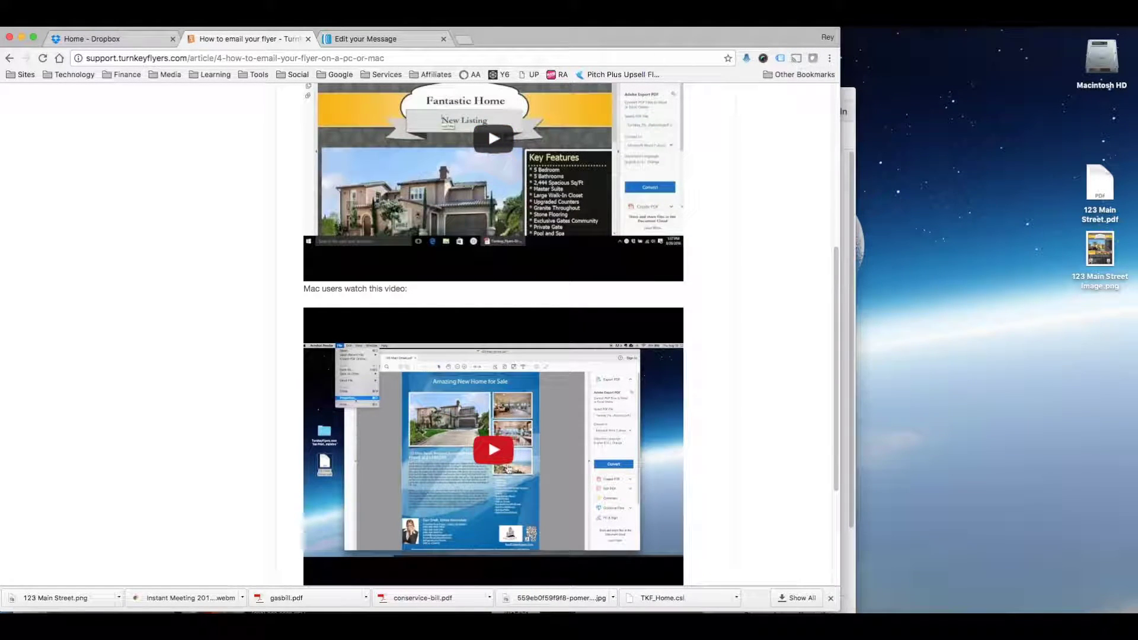
pyautogui.scroll(10, 549, 367)
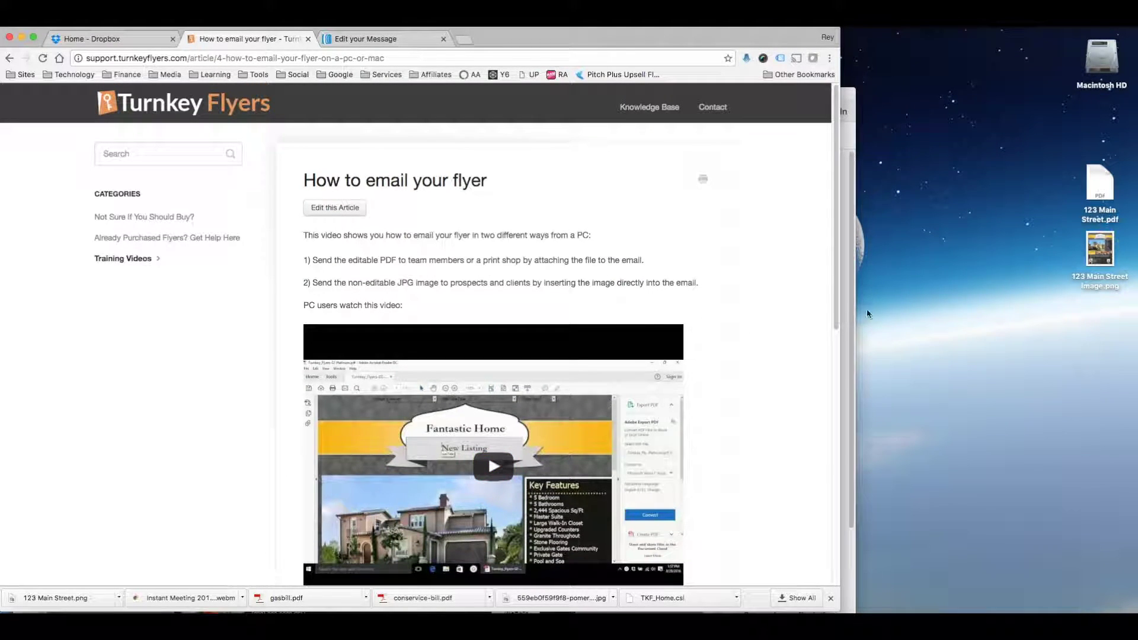
pyautogui.moveTo(1103, 255); pyautogui.dragTo(962, 257)
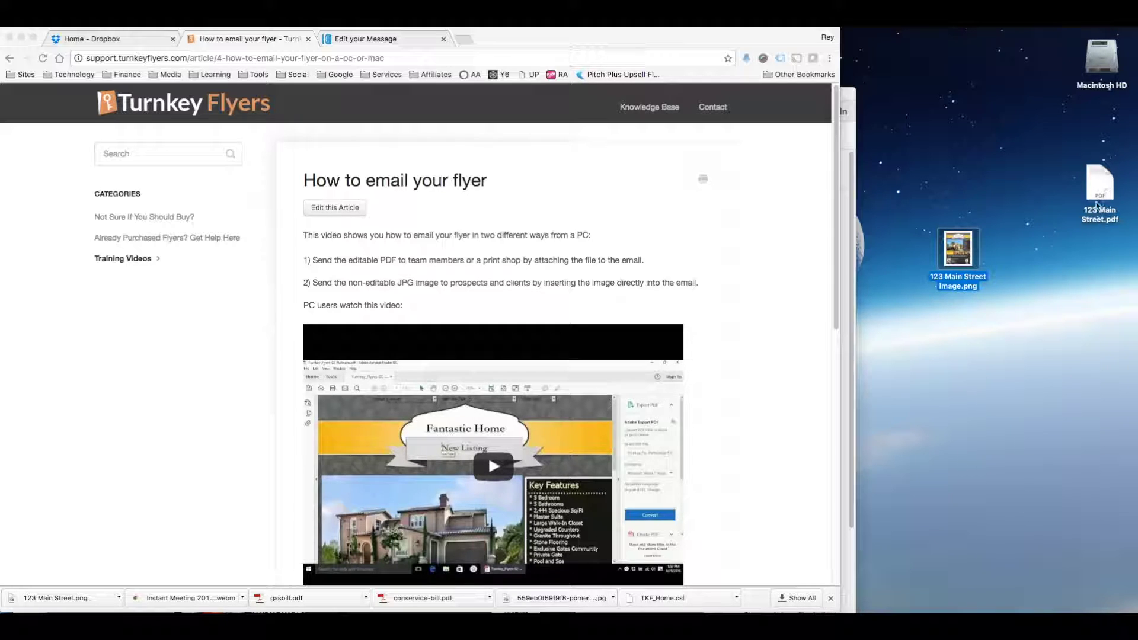
pyautogui.doubleClick(961, 248)
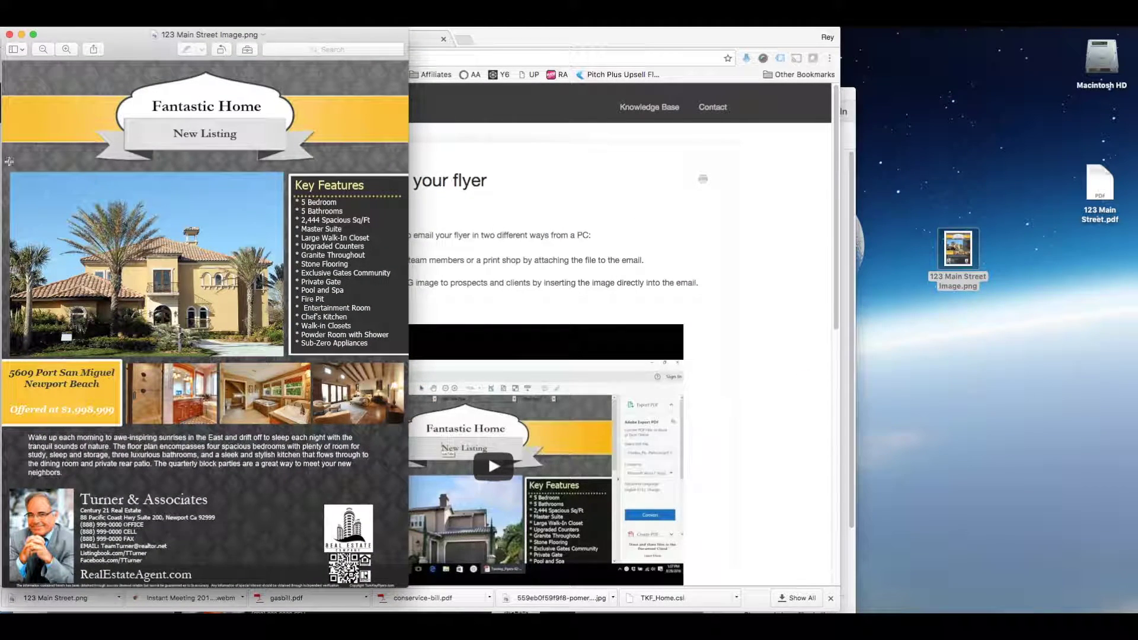
pyautogui.moveTo(135, 38); pyautogui.dragTo(269, 42)
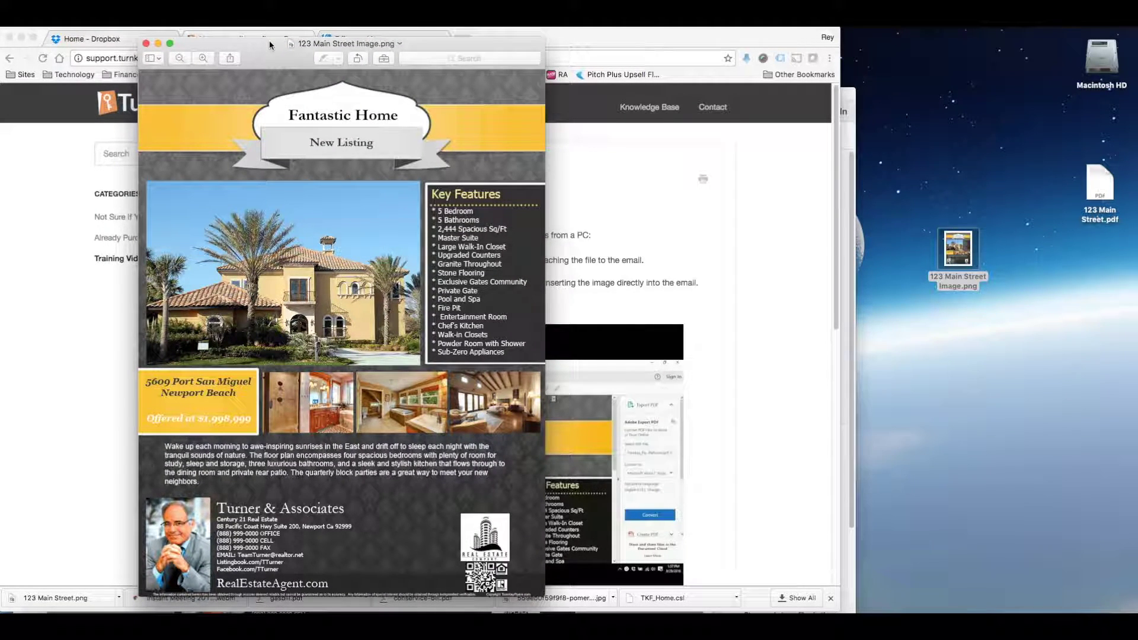
pyautogui.moveTo(269, 40); pyautogui.dragTo(295, 53)
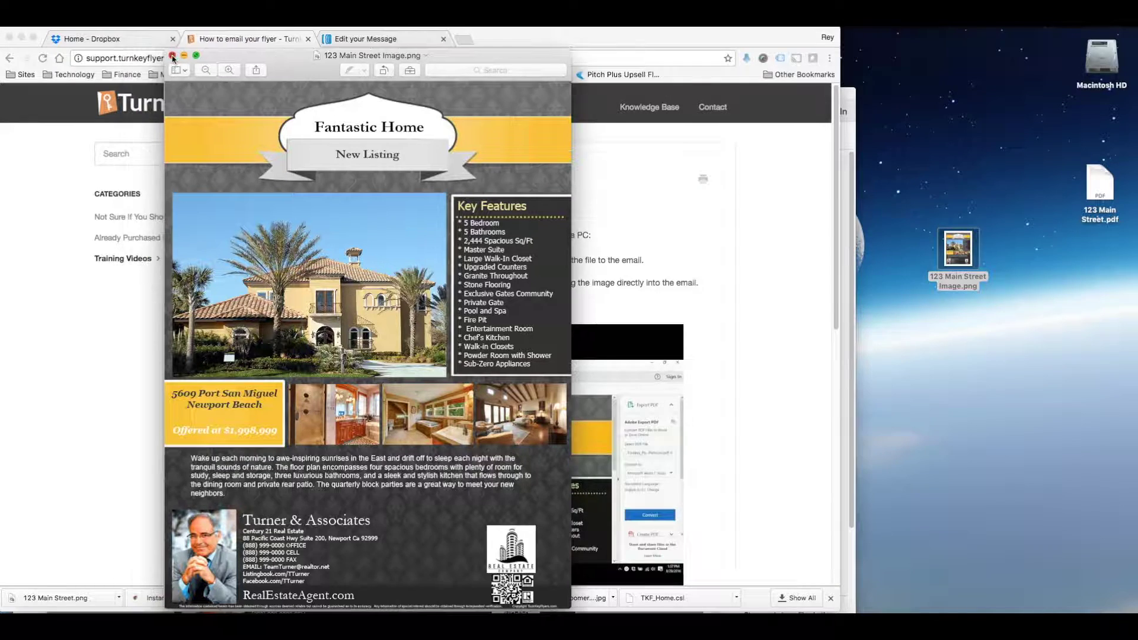
pyautogui.click(173, 56)
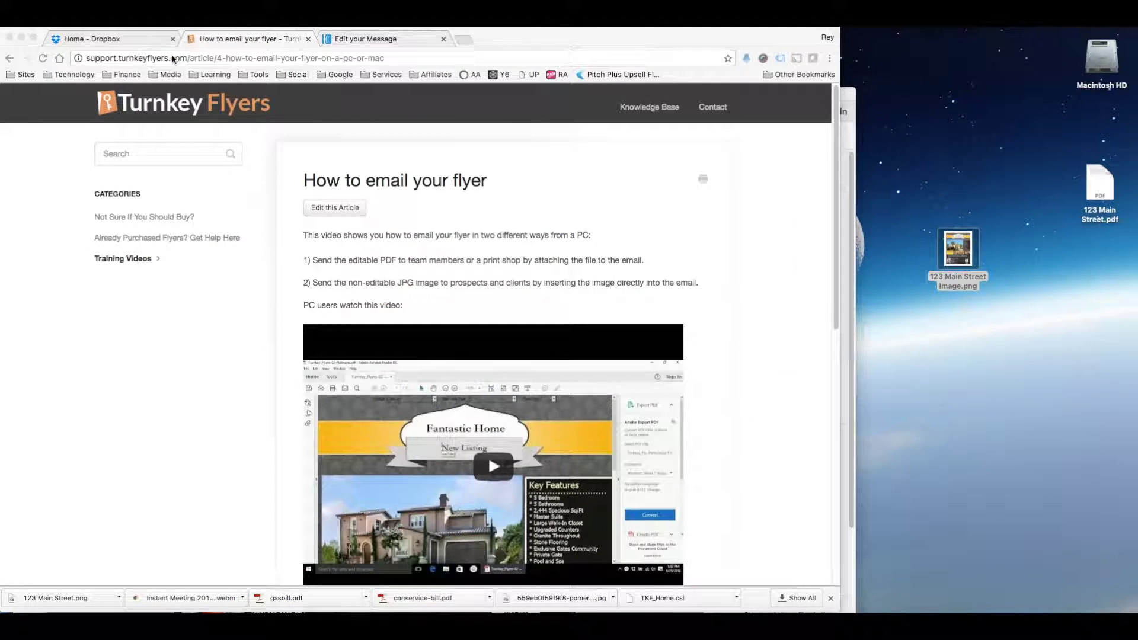
# Upload 123 Main Street Image.png into the Dropbox Public folder and request its public link
pyautogui.click(143, 41)
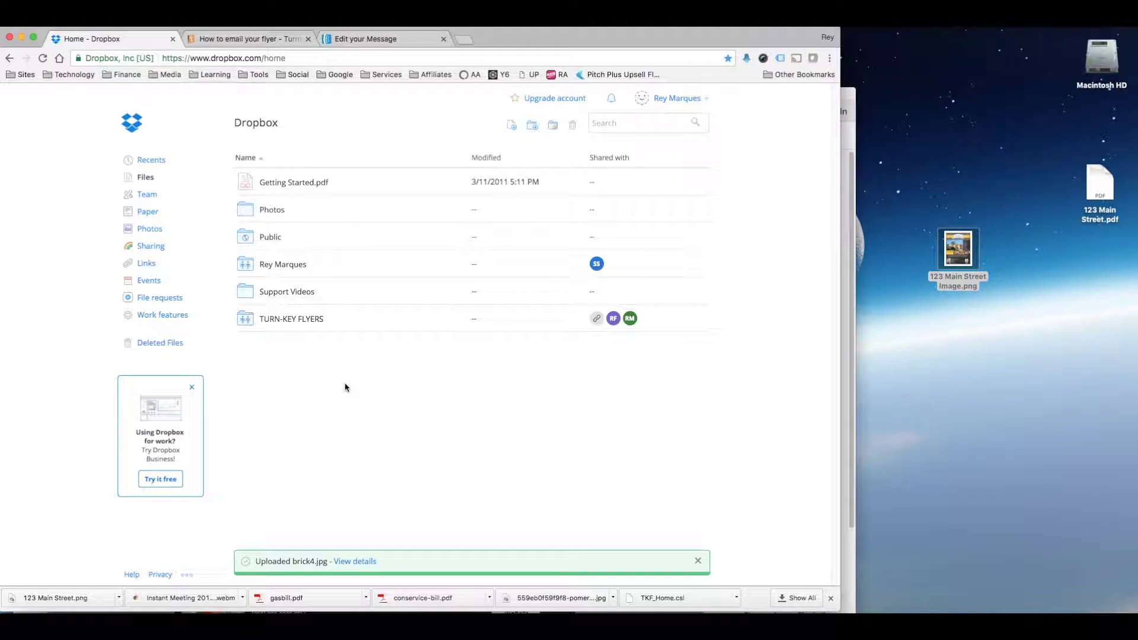
pyautogui.click(268, 239)
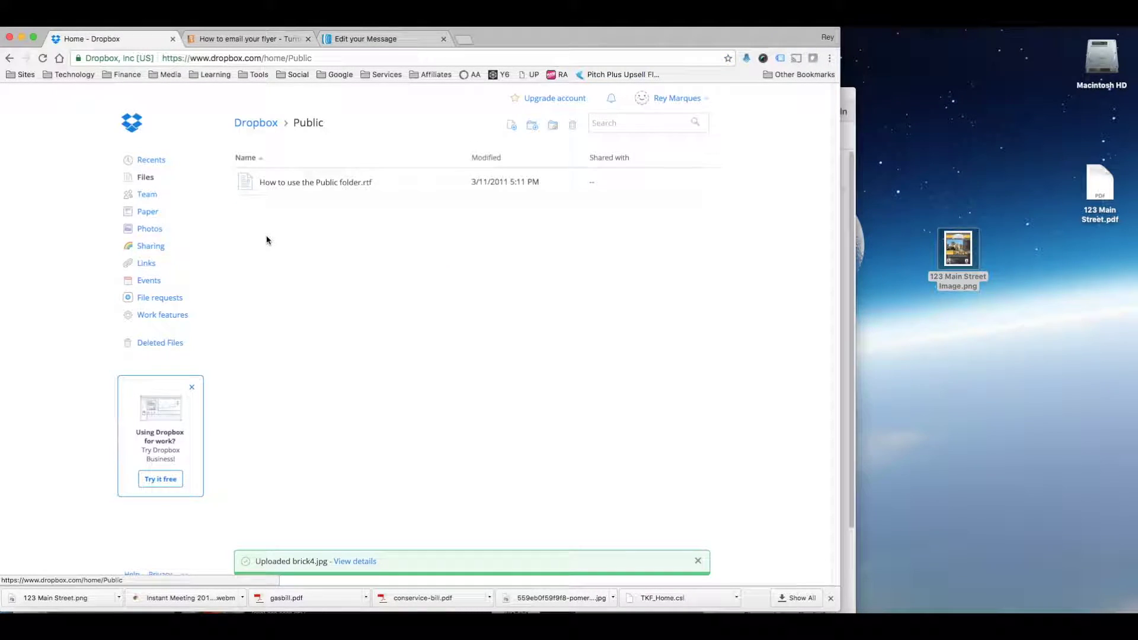
pyautogui.moveTo(957, 252); pyautogui.dragTo(389, 239)
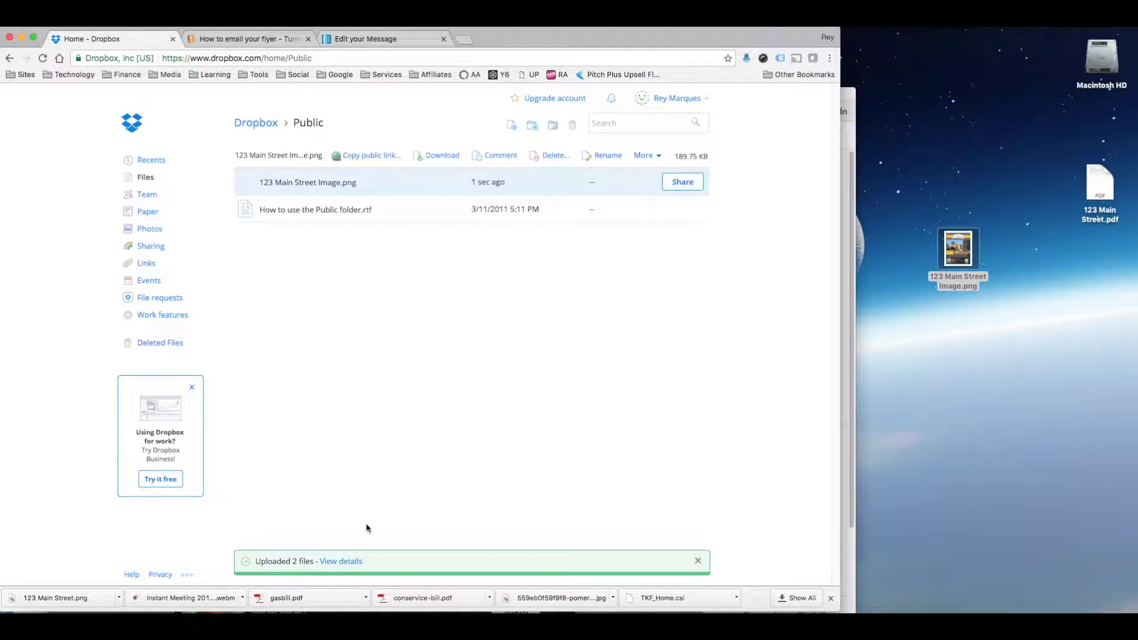
pyautogui.rightClick(377, 184)
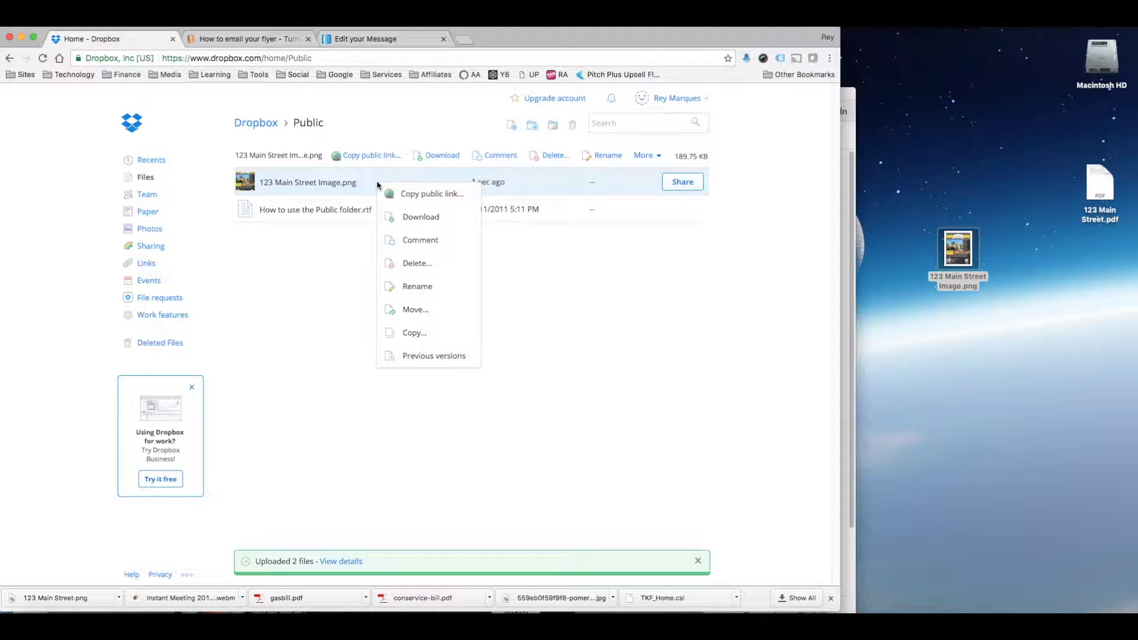
pyautogui.click(446, 197)
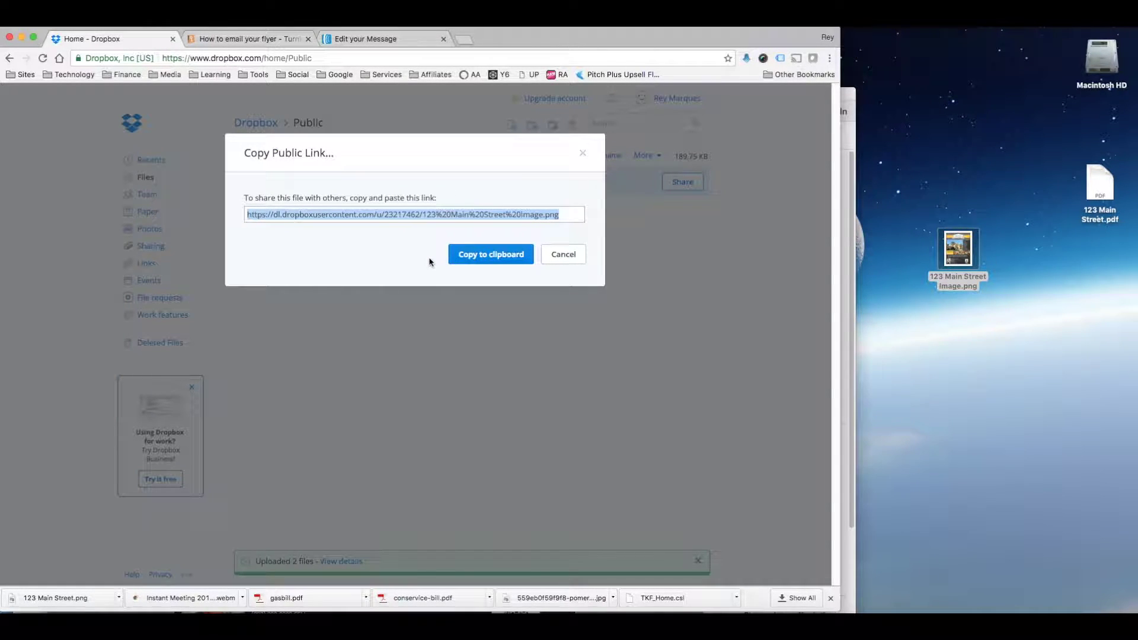
# Rename the desktop flyer image to 123-Main-Street-Image.png, replacing the spaces with hyphens
pyautogui.click(563, 255)
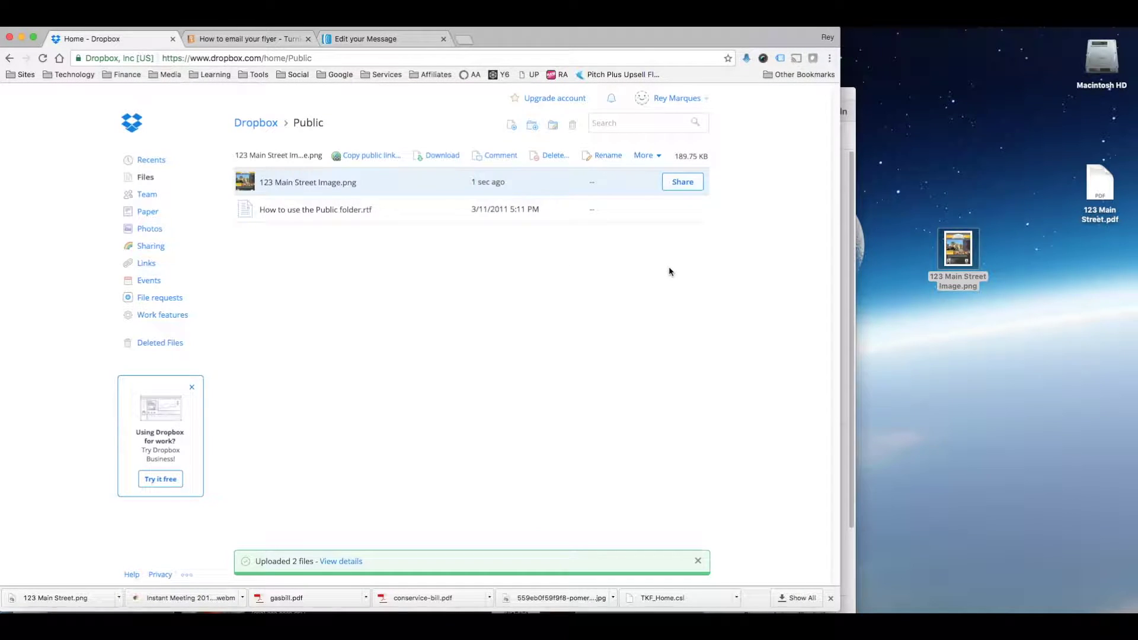
pyautogui.click(959, 280)
pyautogui.click(952, 280)
pyautogui.click(945, 277)
pyautogui.write('-')
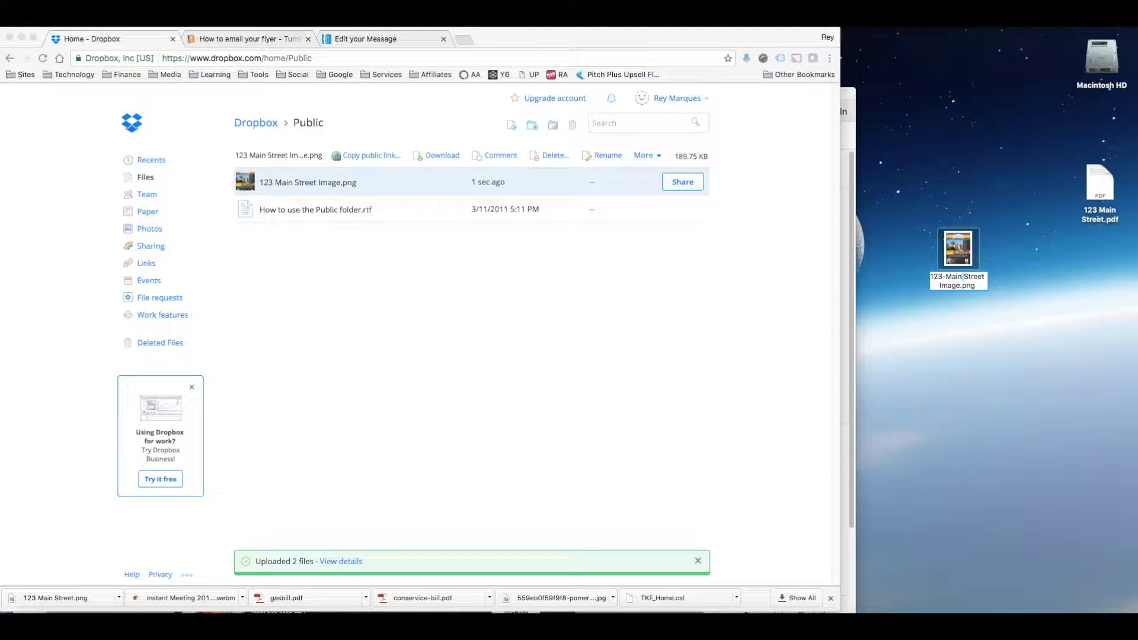
pyautogui.click(965, 277)
pyautogui.press('BackSpace')
pyautogui.write('-')
pyautogui.press('BackSpace')
pyautogui.write('-')
pyautogui.press('Return')
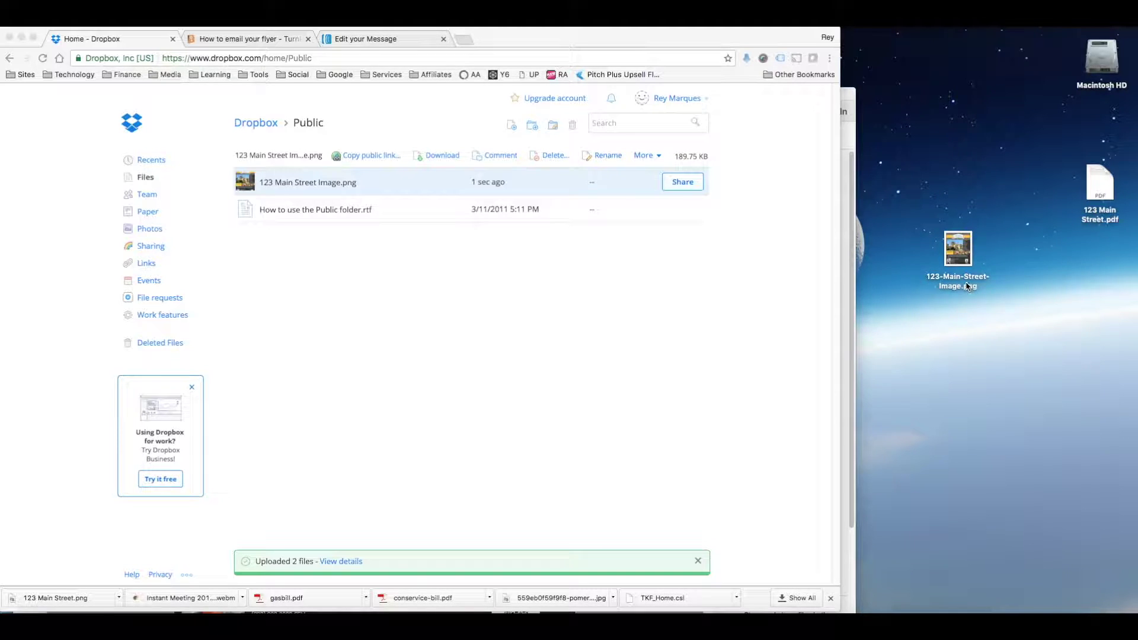
# Upload 123-Main-Street-Image.png to the Public folder and copy its public link to the clipboard
pyautogui.moveTo(958, 261); pyautogui.dragTo(328, 250)
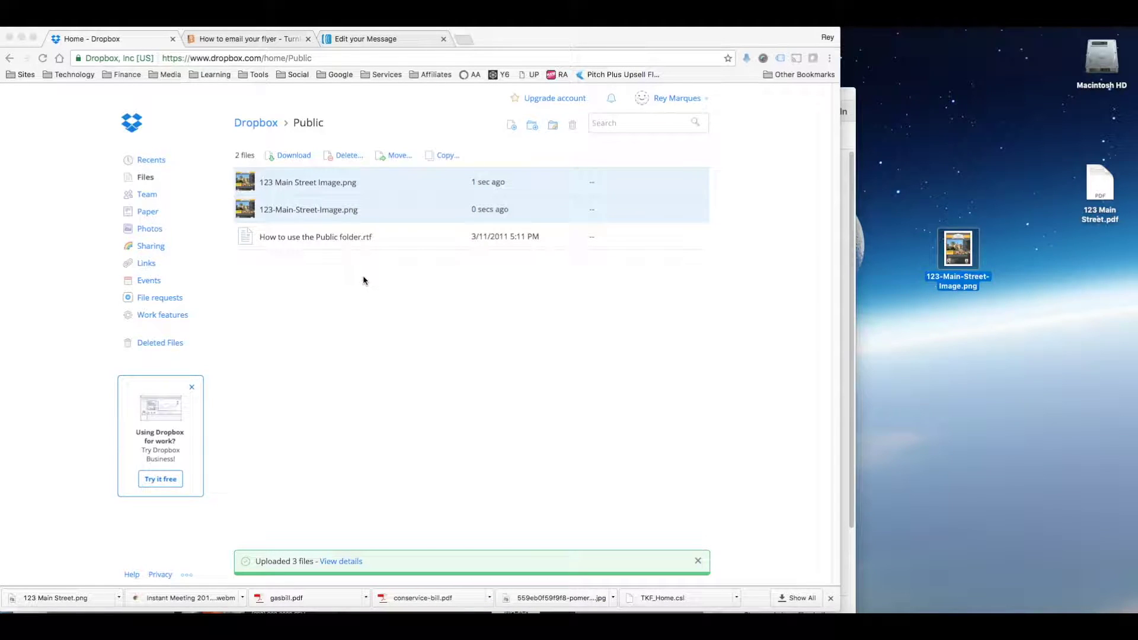
pyautogui.click(381, 211)
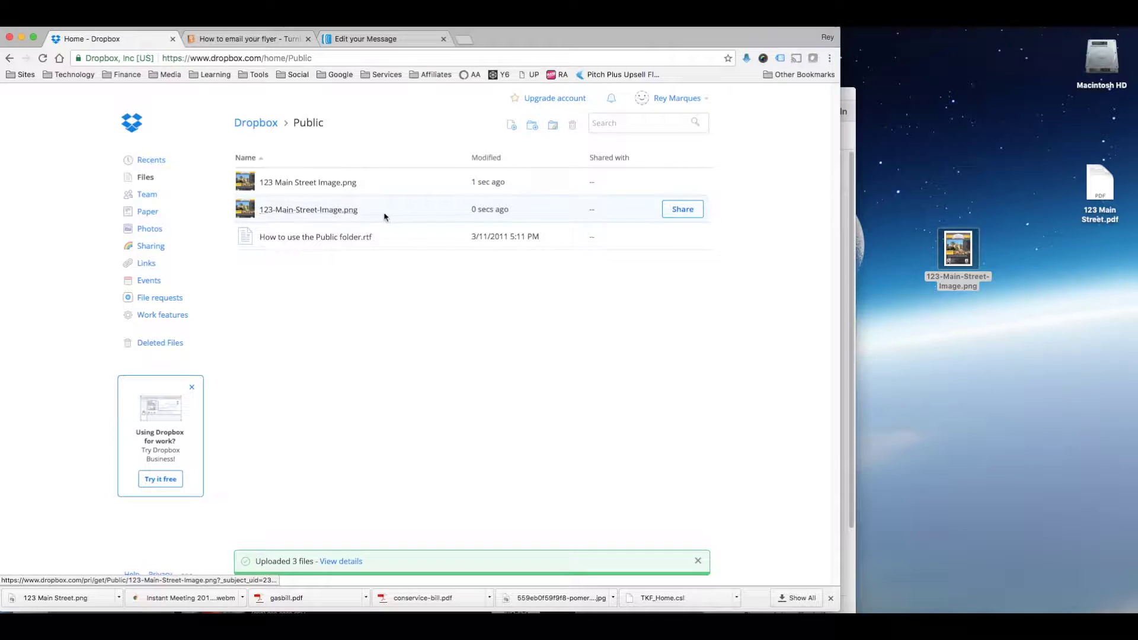
pyautogui.rightClick(374, 210)
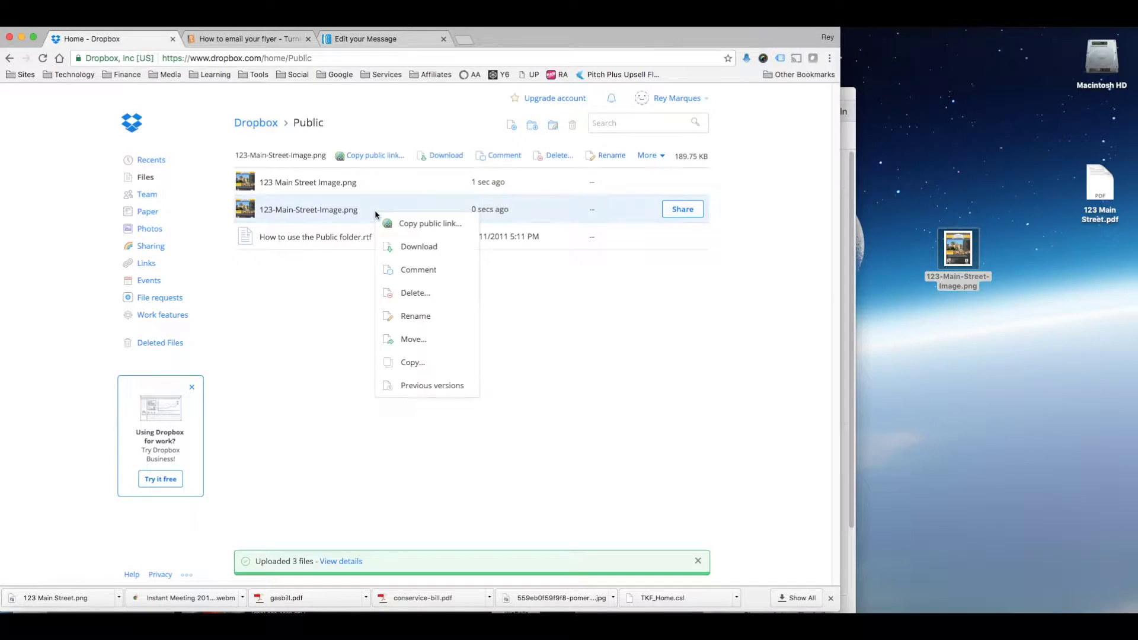
pyautogui.click(416, 225)
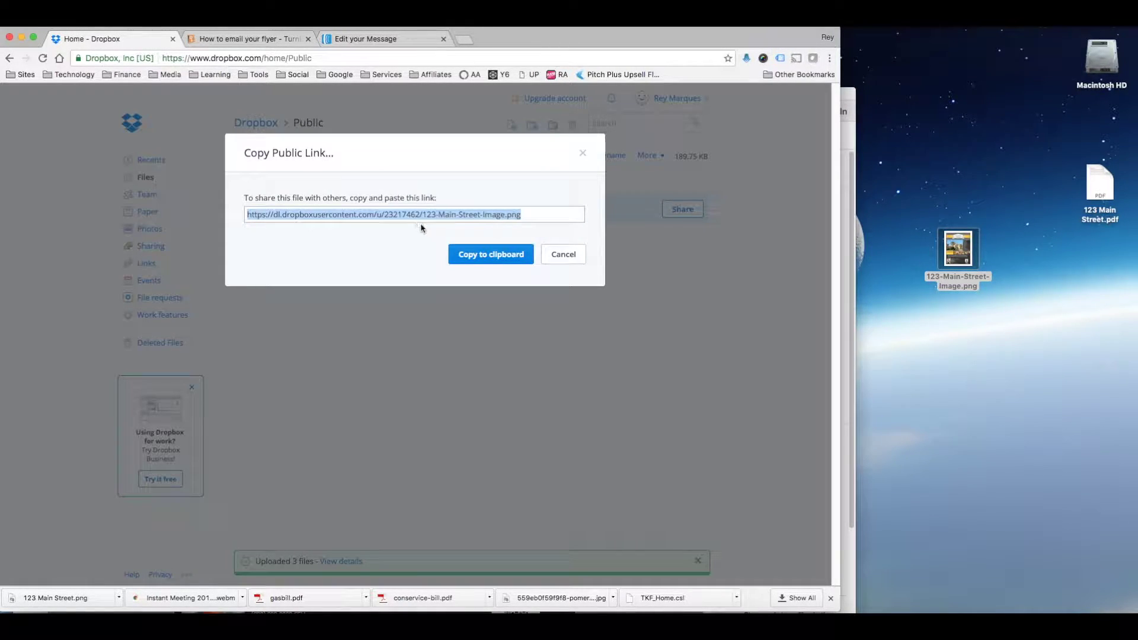
pyautogui.click(488, 259)
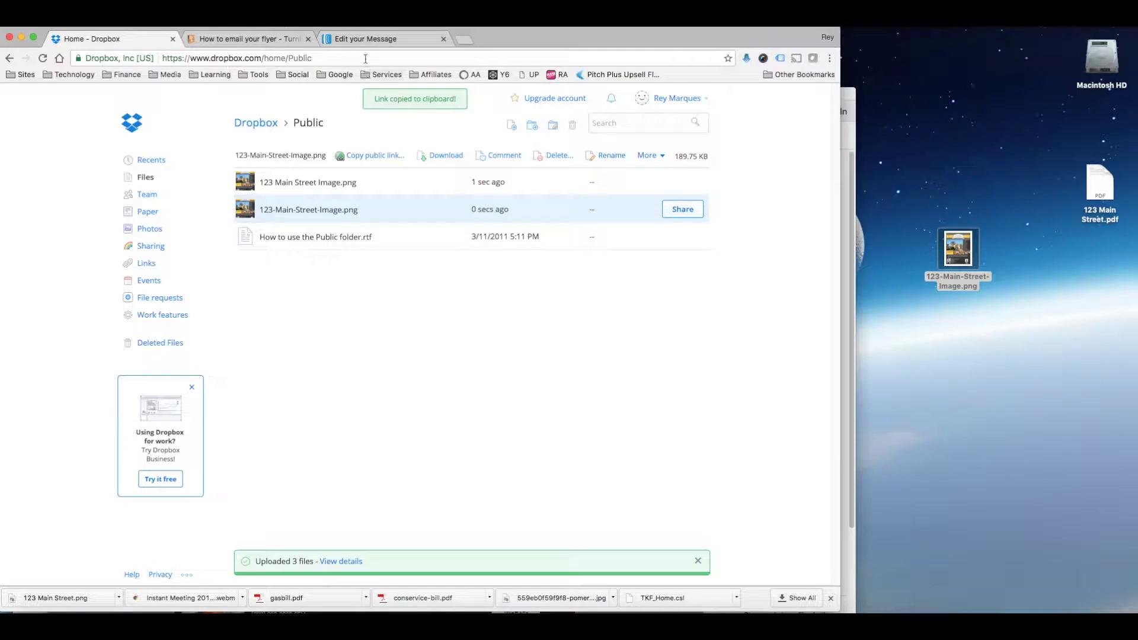
pyautogui.click(369, 41)
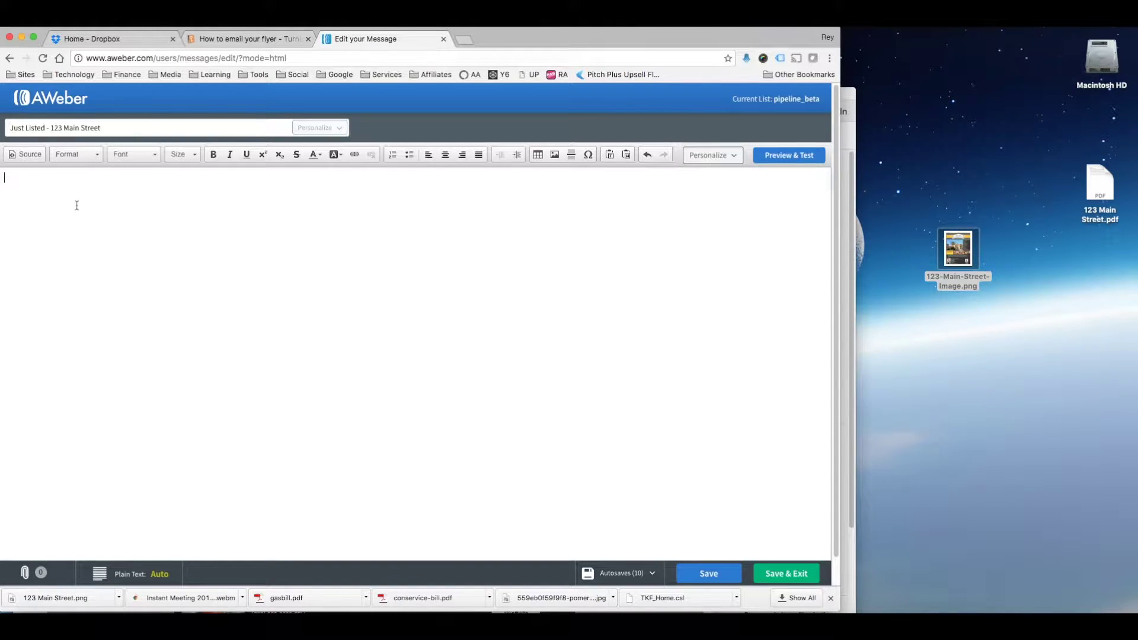
# Switch the 'Just Listed - 123 Main Street' message body to HTML source and bring up the Untitled.rtf template
pyautogui.click(72, 129)
pyautogui.press('Tab')
pyautogui.click(30, 154)
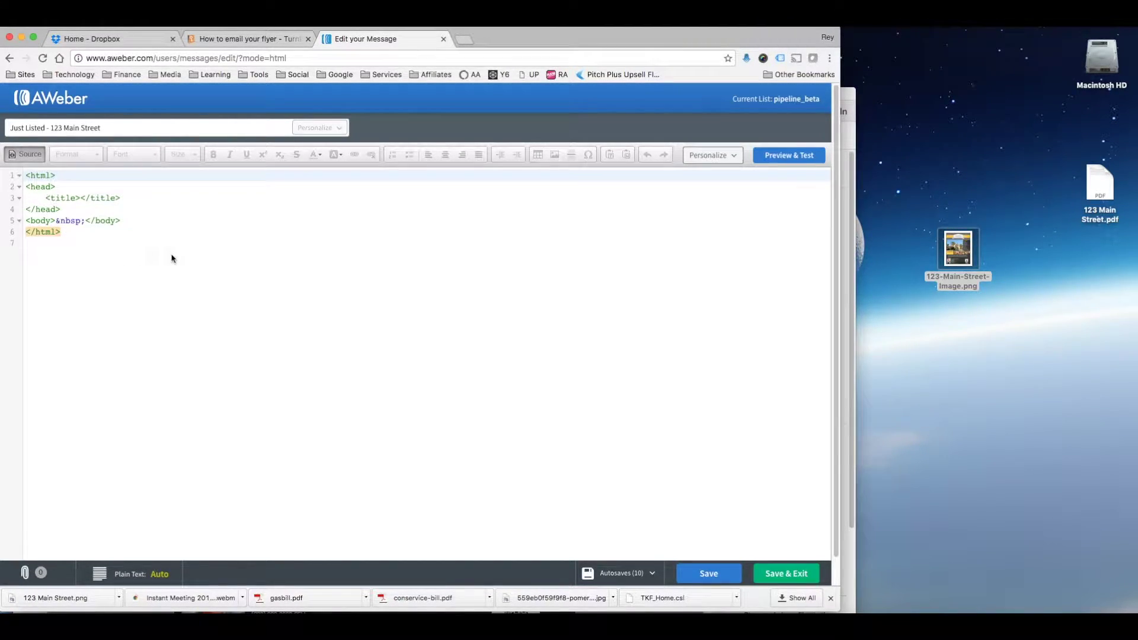
pyautogui.press('super+Tab')
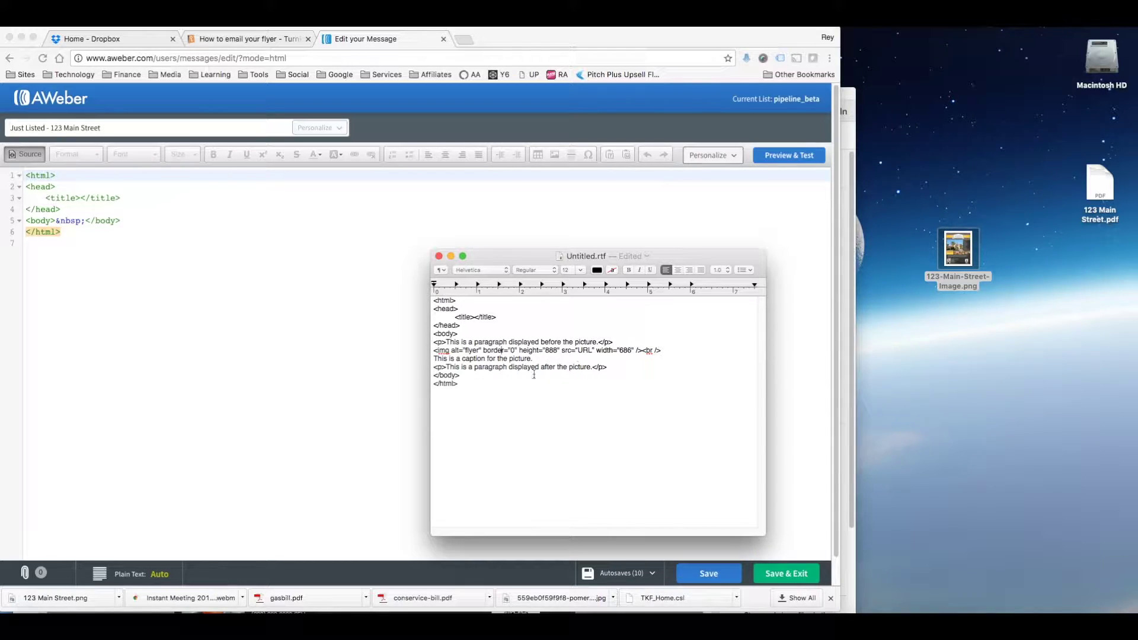
# Replace the template's img src URL with the Dropbox link, then select the AWeber message's existing HTML
pyautogui.doubleClick(583, 350)
pyautogui.press('super+v')
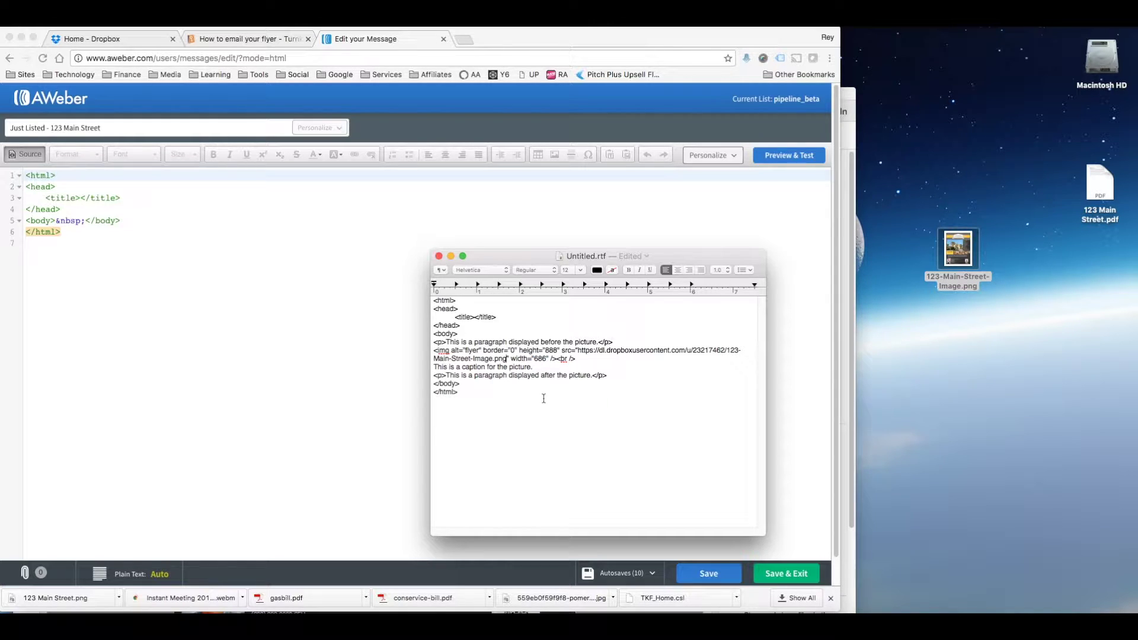
pyautogui.moveTo(462, 393); pyautogui.dragTo(425, 299)
pyautogui.click(74, 259)
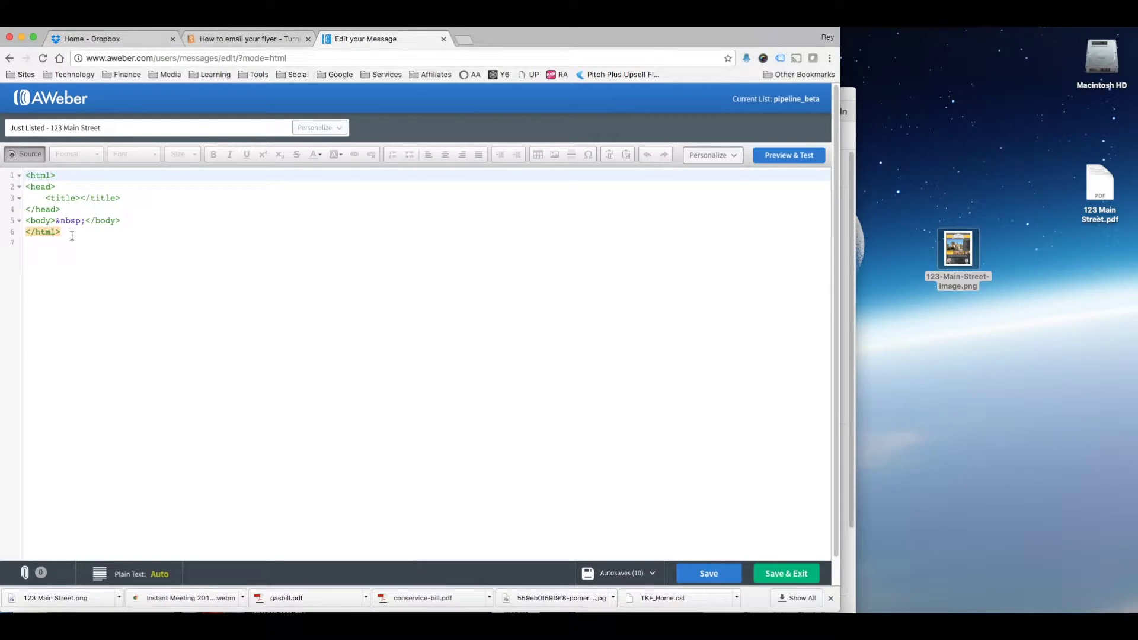
pyautogui.moveTo(71, 234); pyautogui.dragTo(25, 175)
# Paste the edited template over the message source and check the flyer in the rendered view
pyautogui.press('super+v')
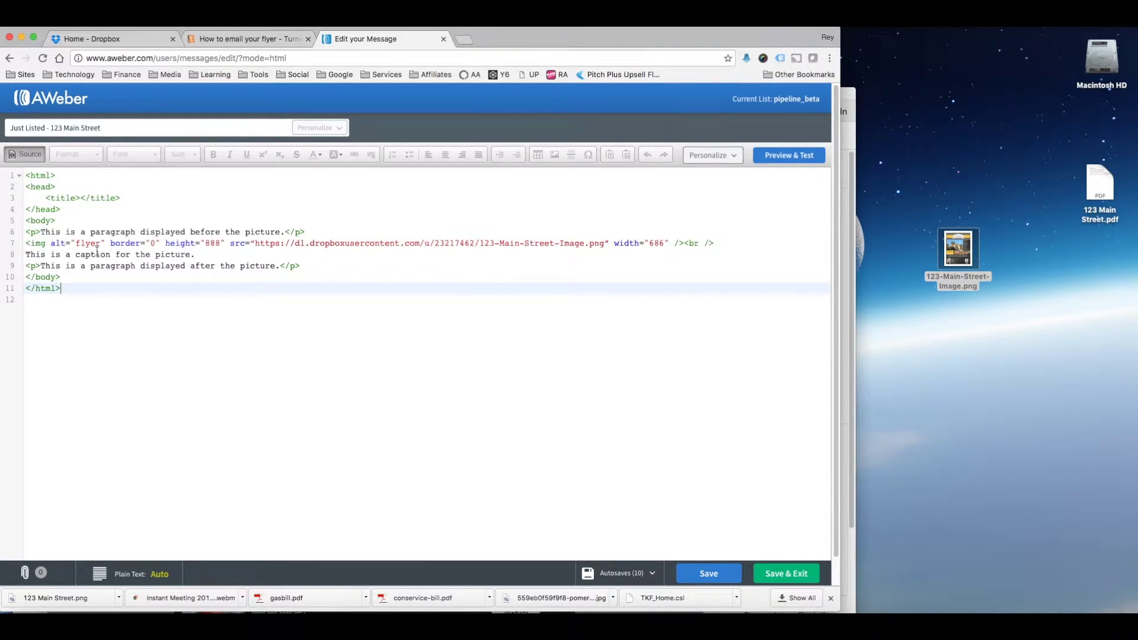
pyautogui.click(30, 155)
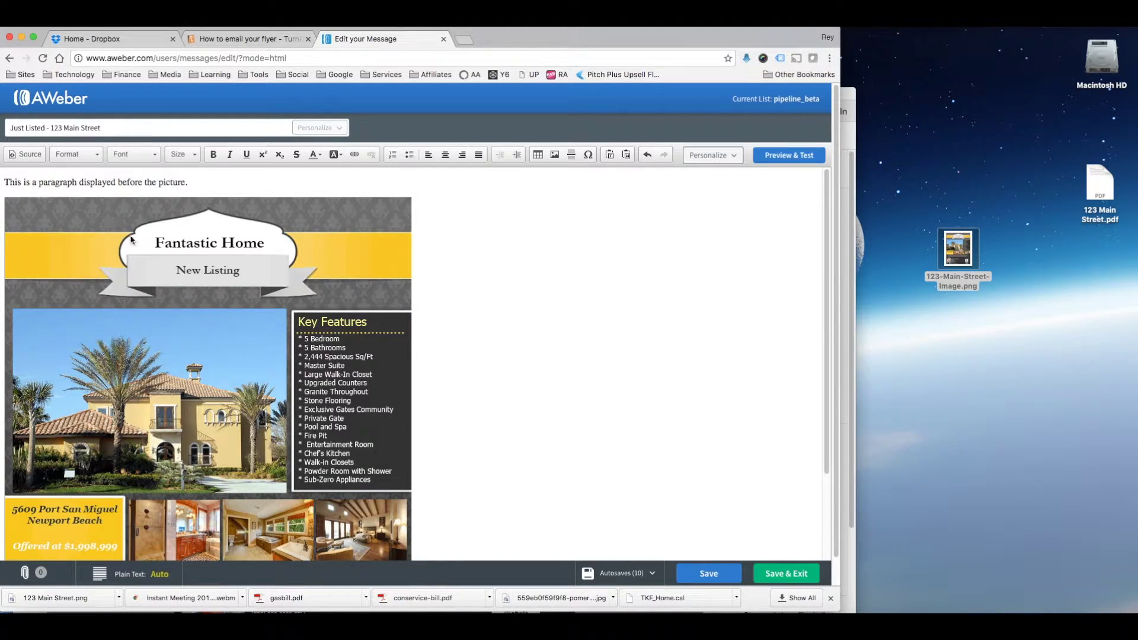
pyautogui.scroll(-5, 243, 329)
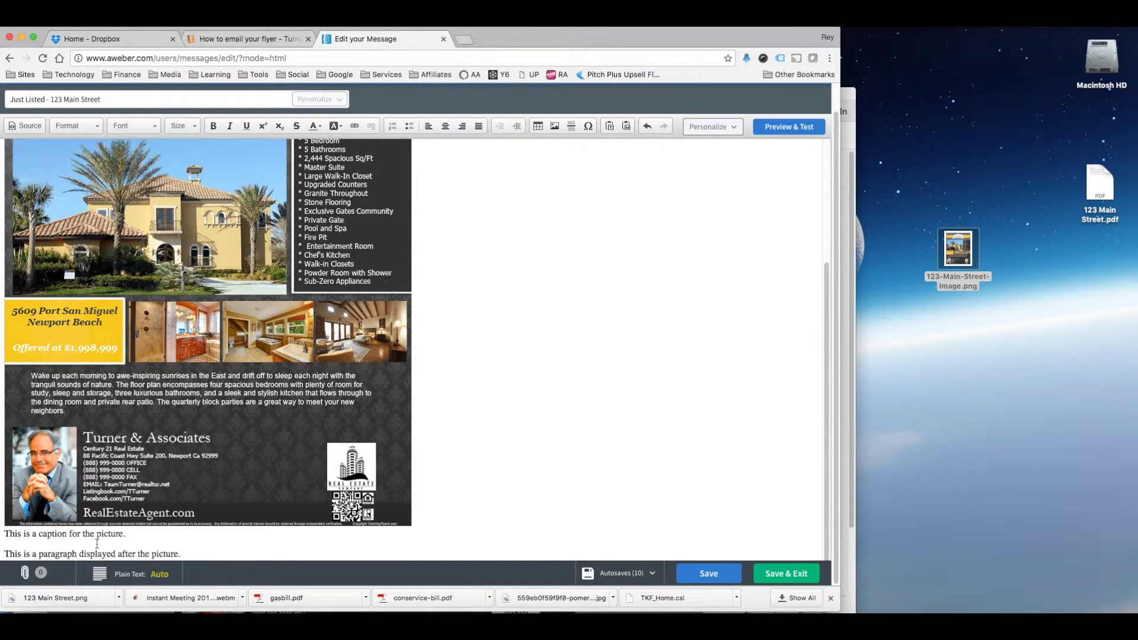
pyautogui.scroll(5, 97, 544)
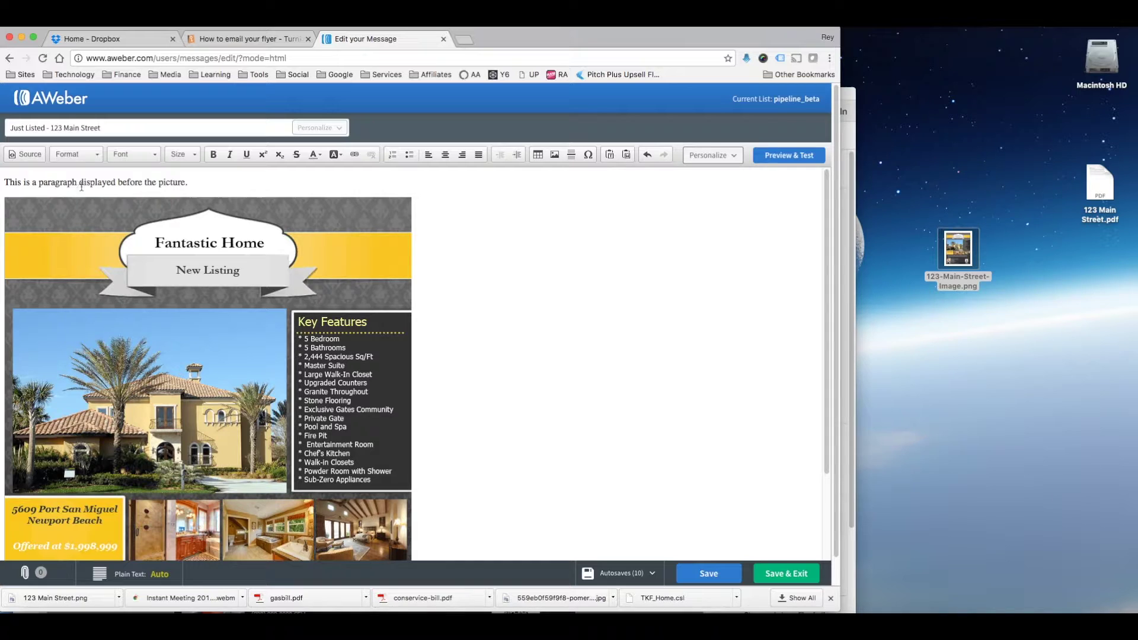
pyautogui.click(35, 154)
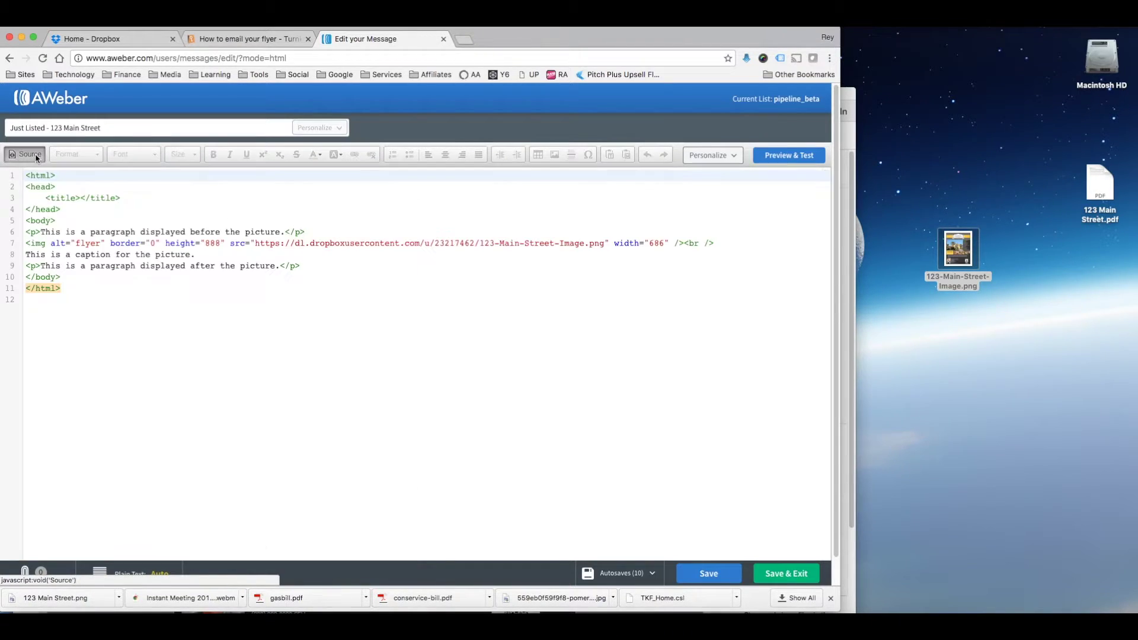
# Select the image height value 888 in the source and move the image file on the desktop
pyautogui.doubleClick(218, 243)
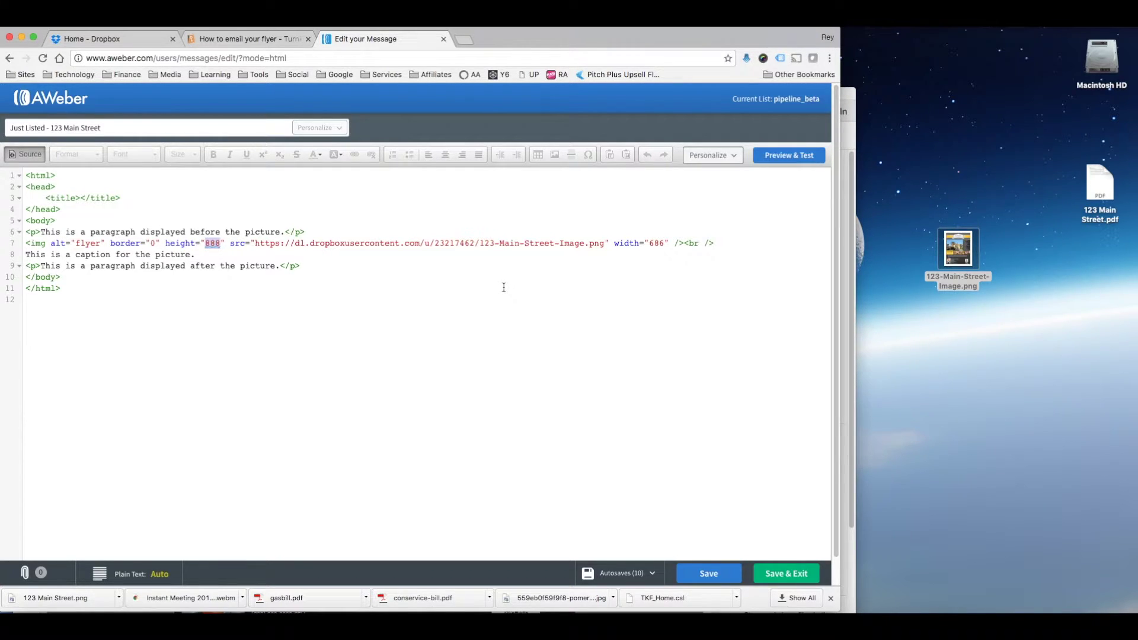
pyautogui.moveTo(959, 249); pyautogui.dragTo(923, 255)
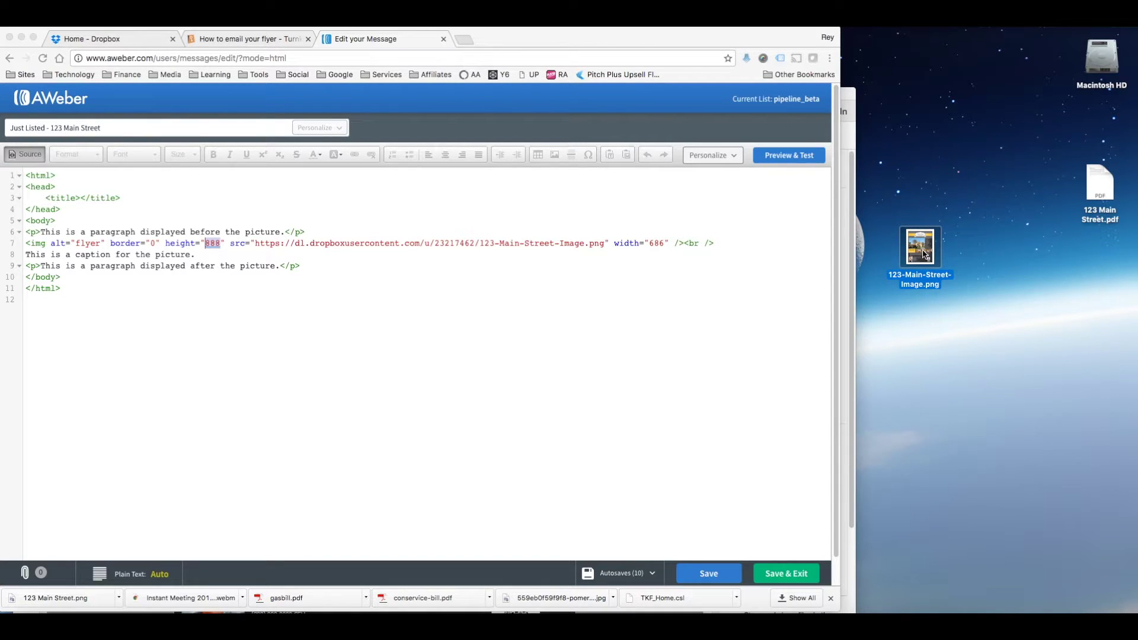
# Open Get Info for 123-Main-Street-Image.png on the desktop
pyautogui.rightClick(921, 250)
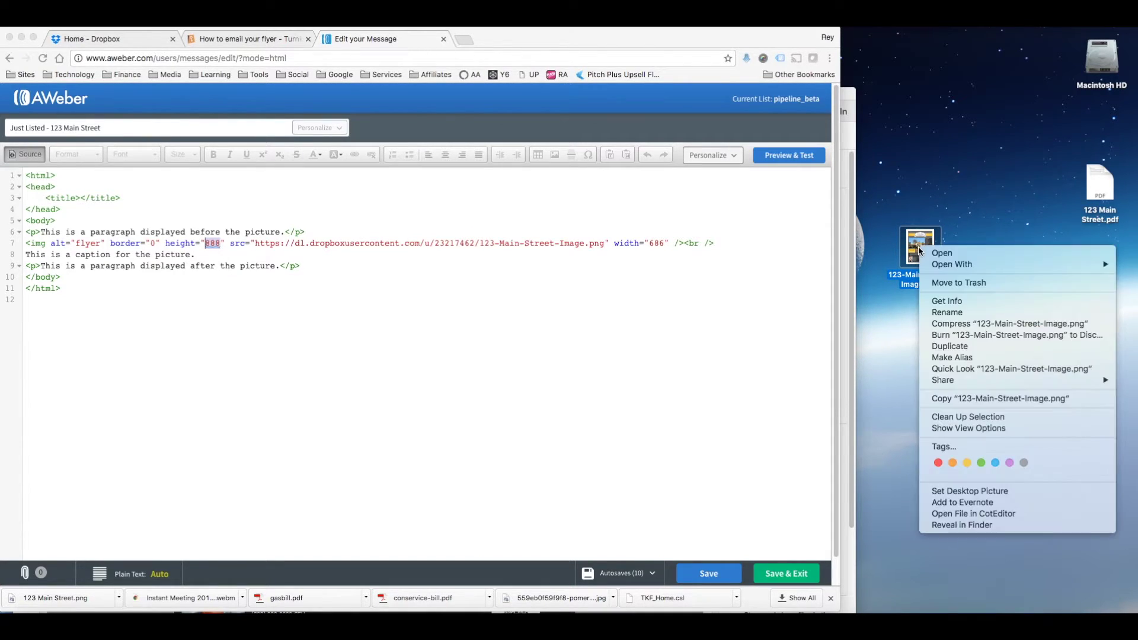
pyautogui.click(938, 303)
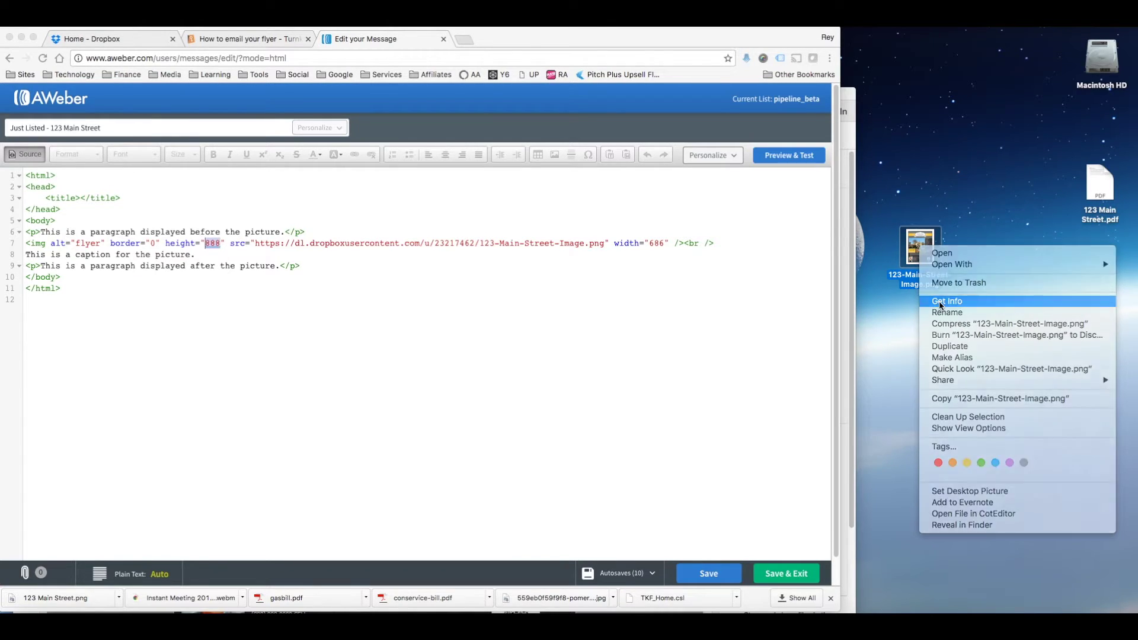